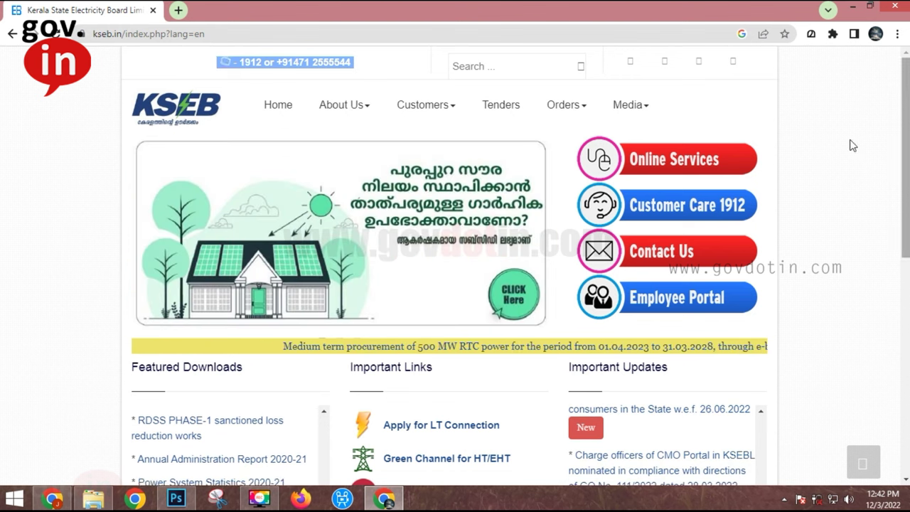
Step: From Online Services, open the New User Registration form in a new tab
left_click(661, 163)
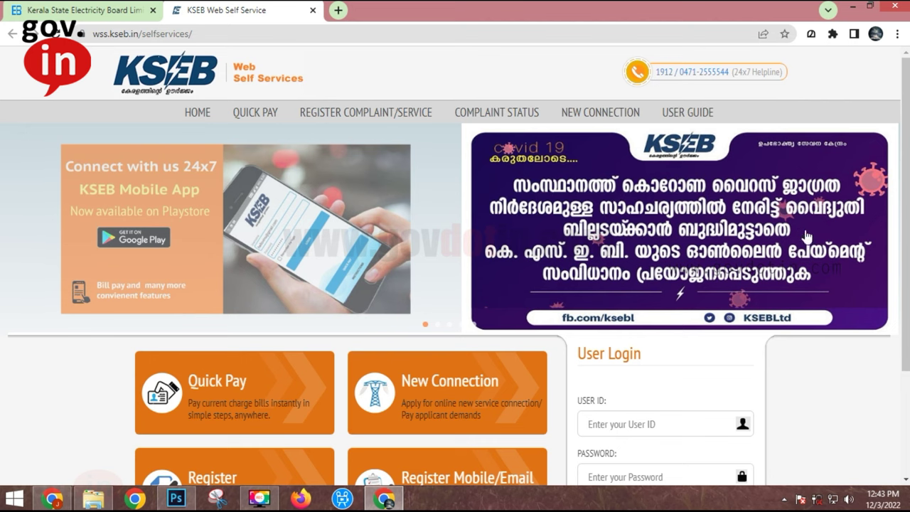
left_click_drag(906, 162, 901, 219)
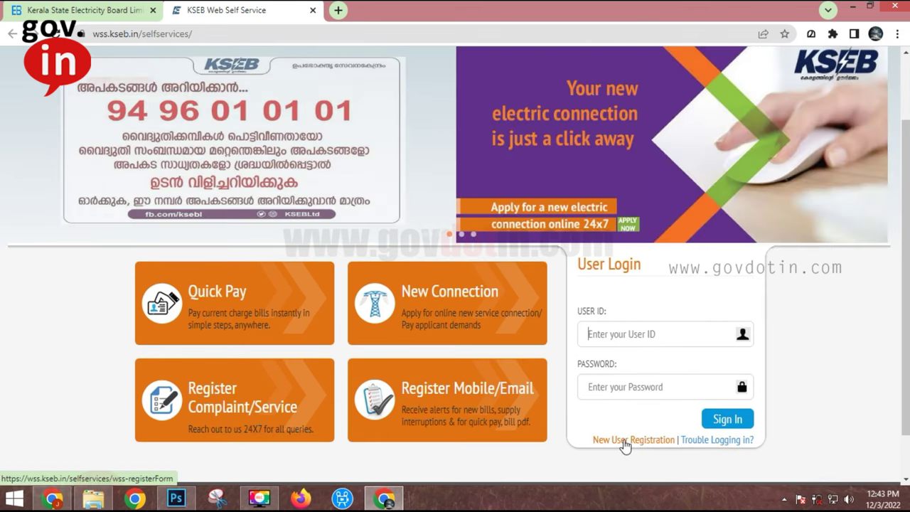
left_click(625, 441)
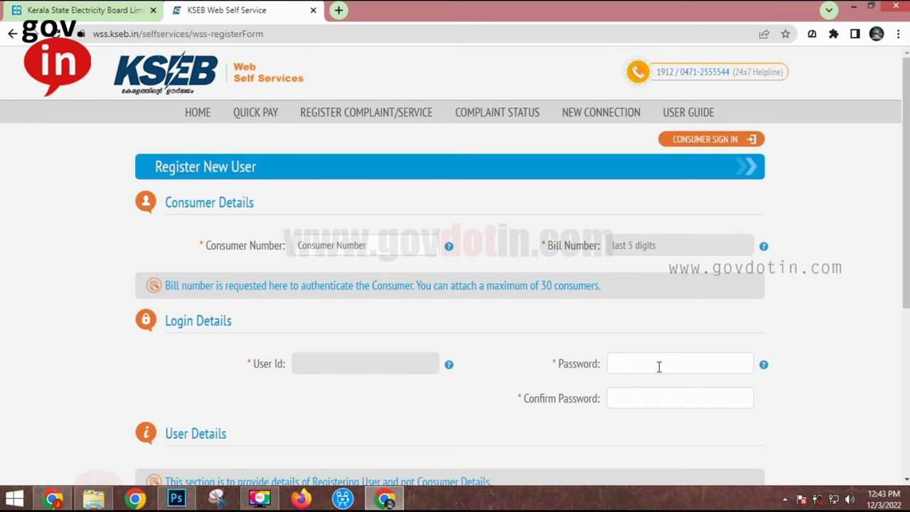
Step: Choose Mr. as the new user's title, then return to the portal home page
mouse_move(763, 365)
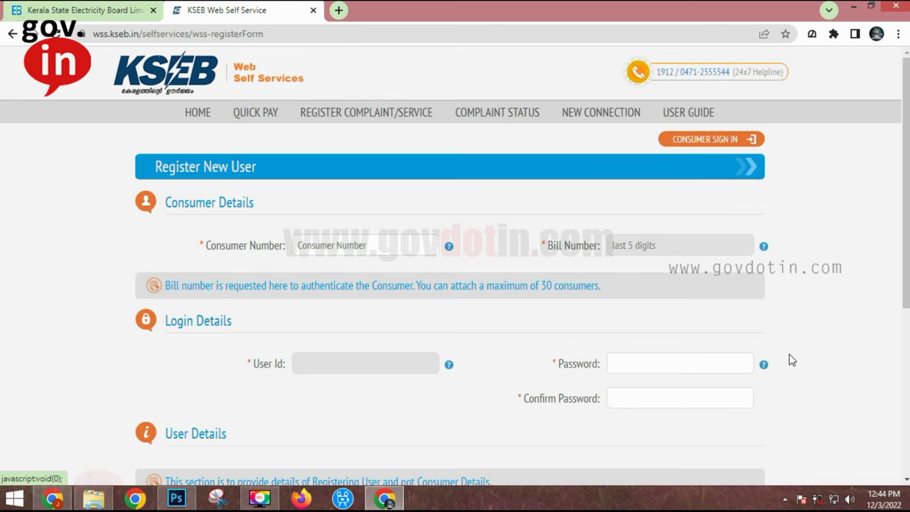
scroll(874, 299, "down", 3)
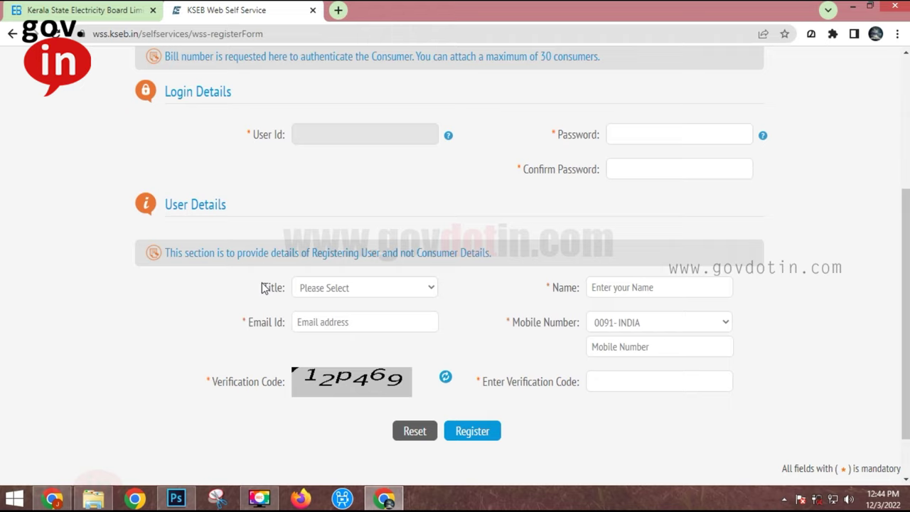
left_click(360, 290)
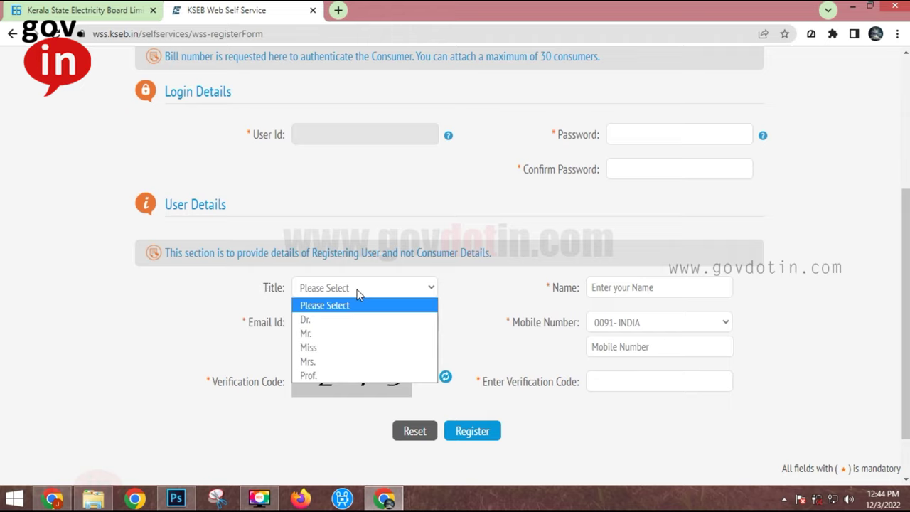
left_click(334, 333)
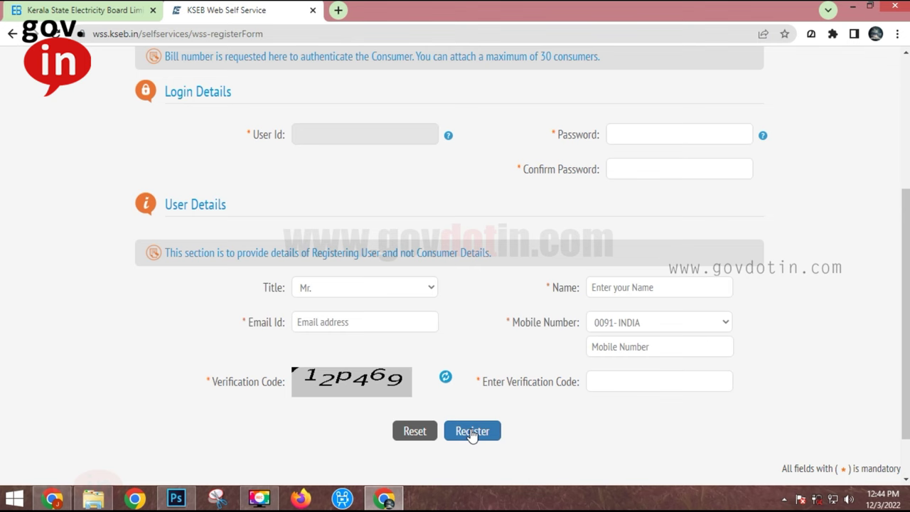
left_click(12, 33)
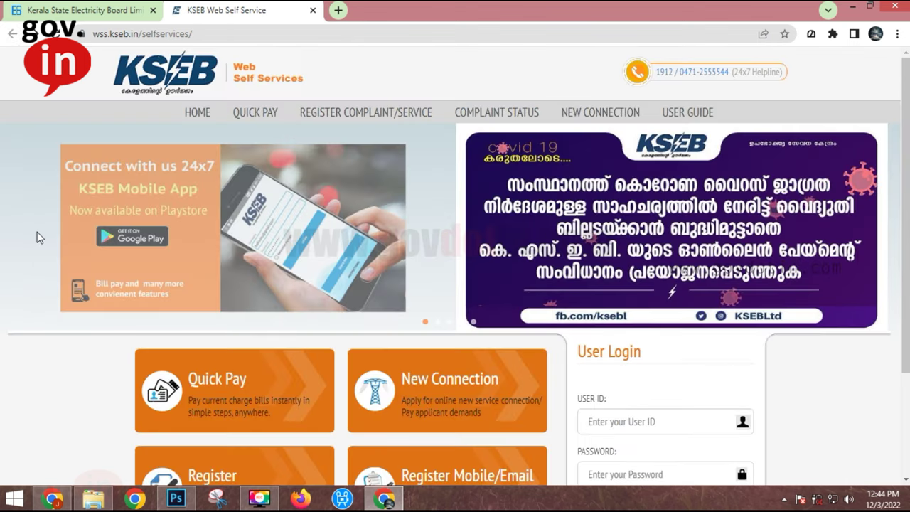
Step: Sign in with the consumer's user ID and password to reach View Bill & Pay
scroll(907, 126, "down", 1)
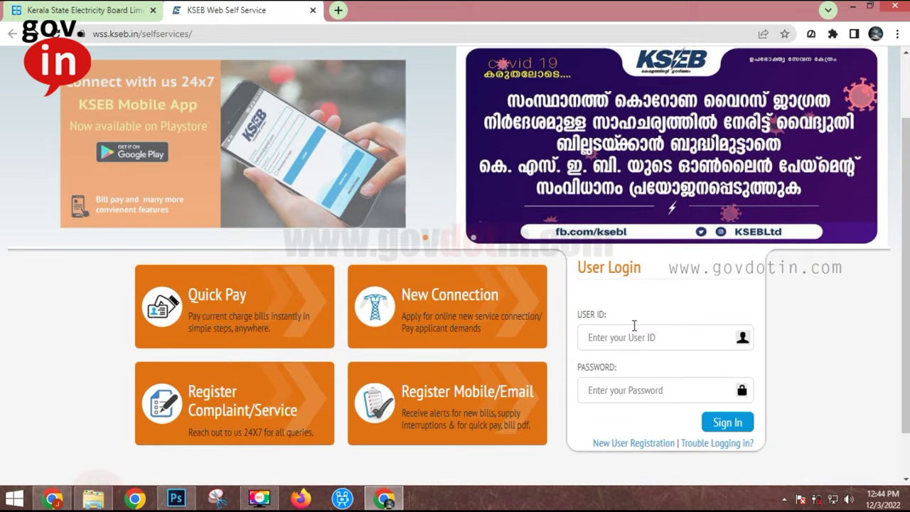
left_click(622, 337)
type("user")
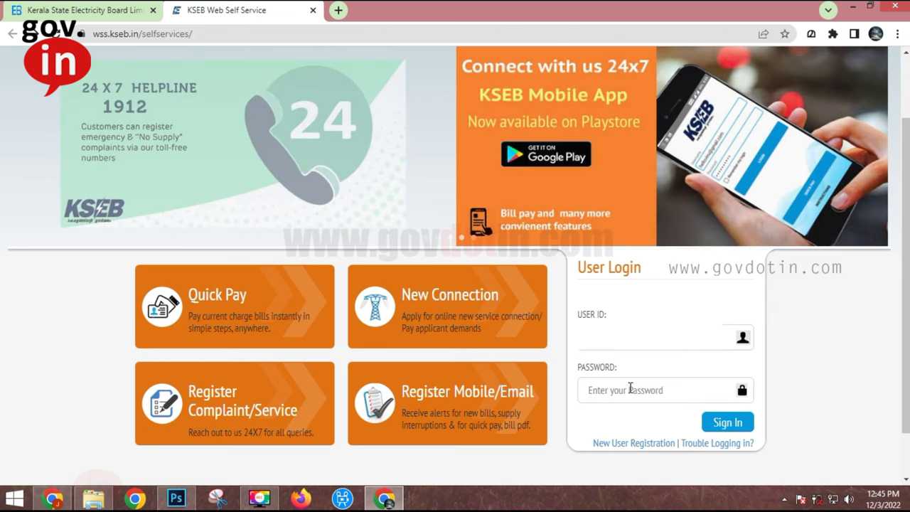
type("password1")
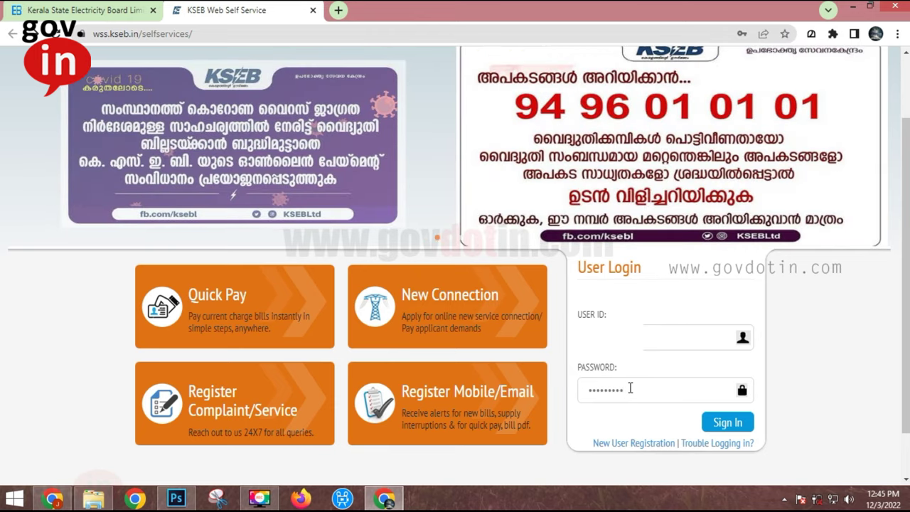
left_click(726, 422)
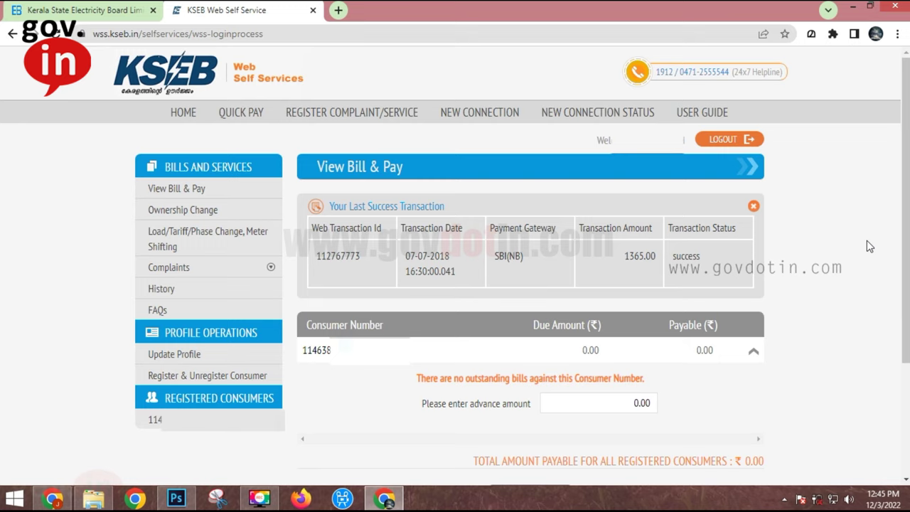
Step: Start an ownership change application with Apply Now for the consumer number
left_click(199, 215)
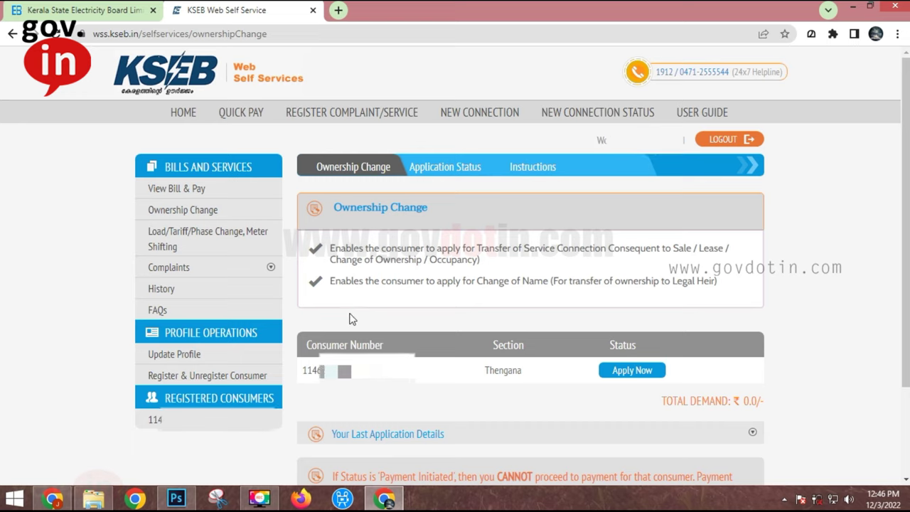
left_click(628, 371)
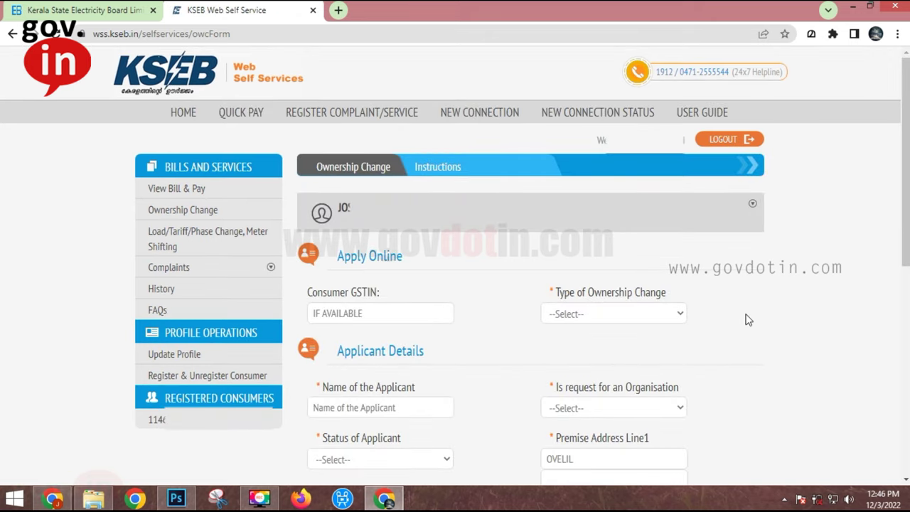
left_click(615, 320)
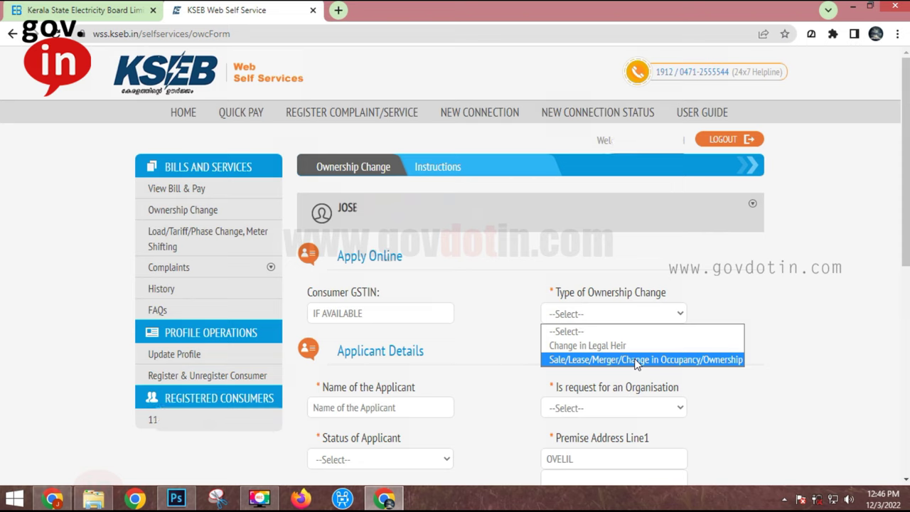
Step: Choose Sale/Lease/Merger/Change in Occupancy/Ownership, reason Change in Ownership of building, nature Sale
left_click(637, 361)
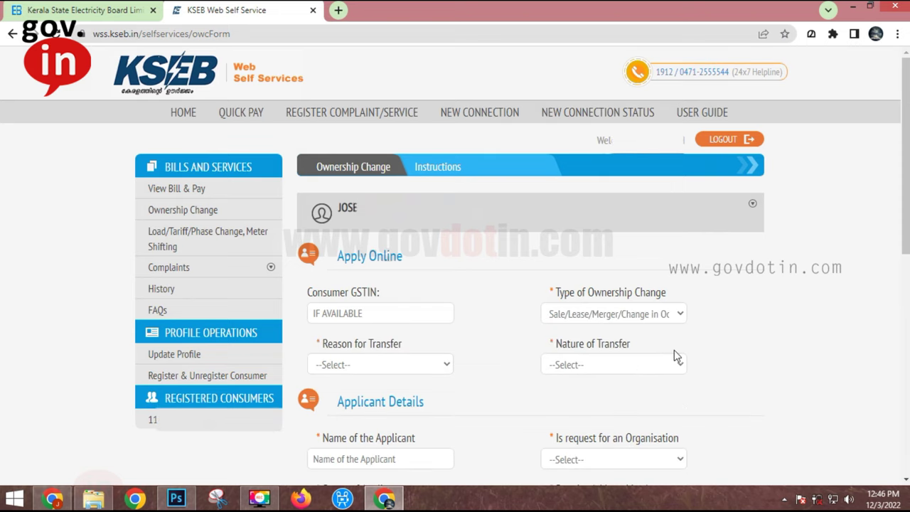
left_click(369, 367)
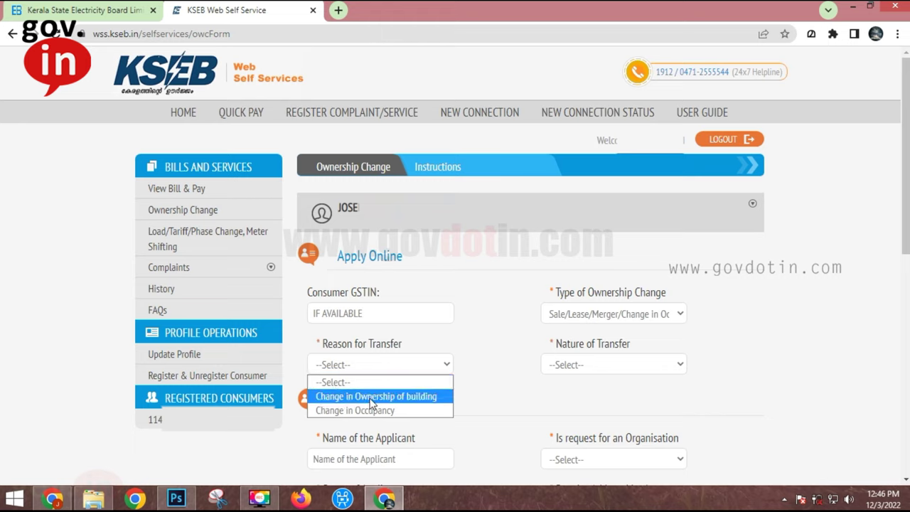
left_click(371, 400)
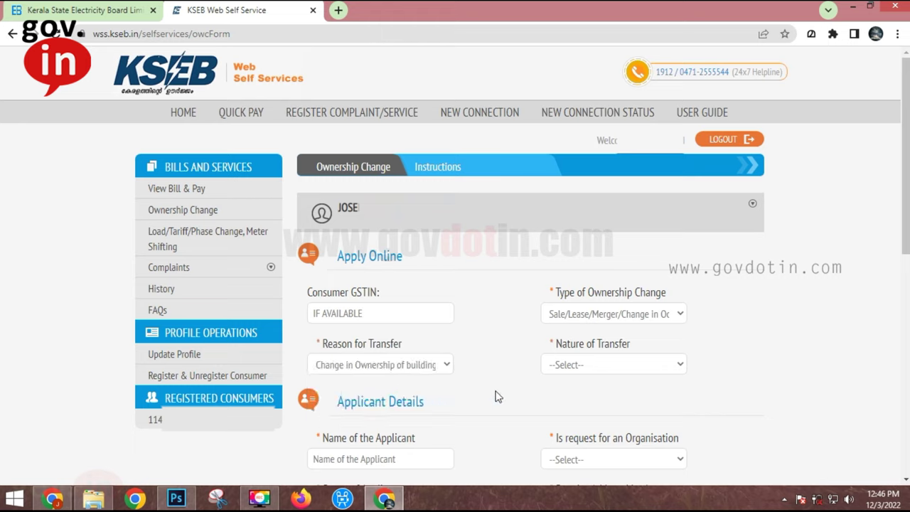
left_click(609, 369)
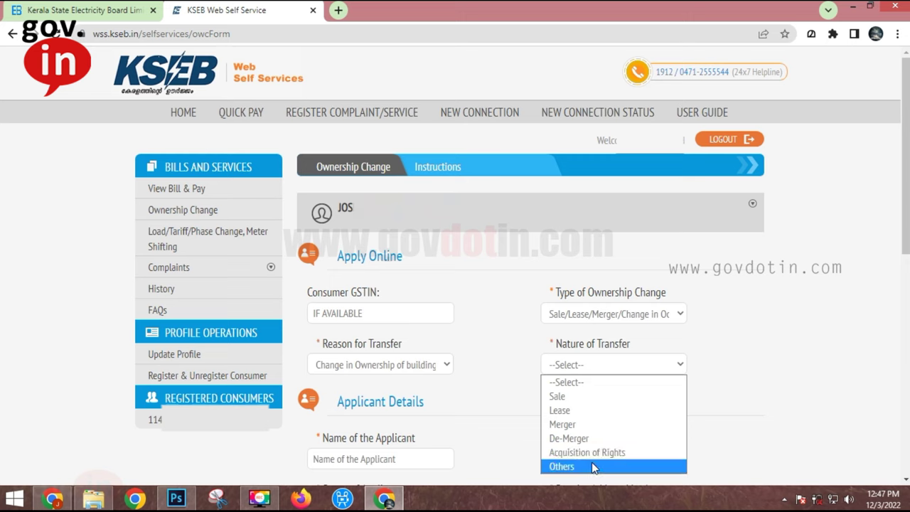
left_click(594, 397)
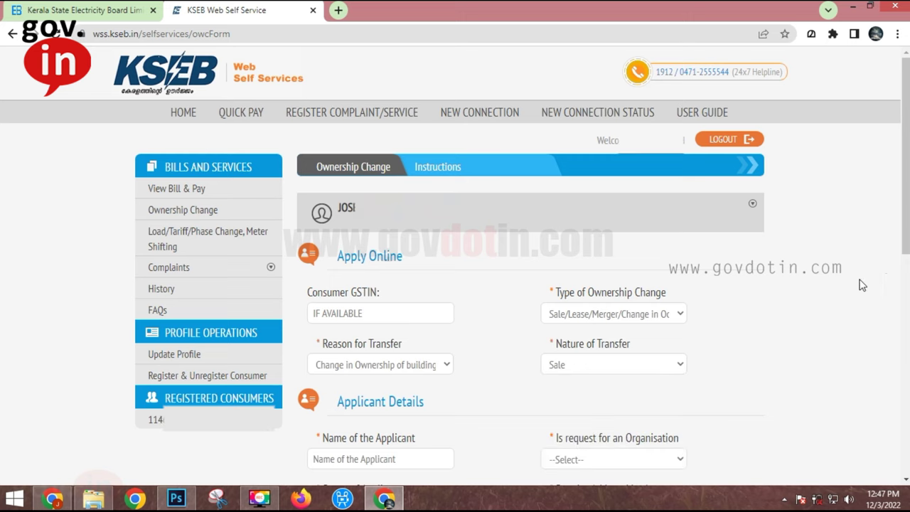
left_click_drag(903, 165, 903, 321)
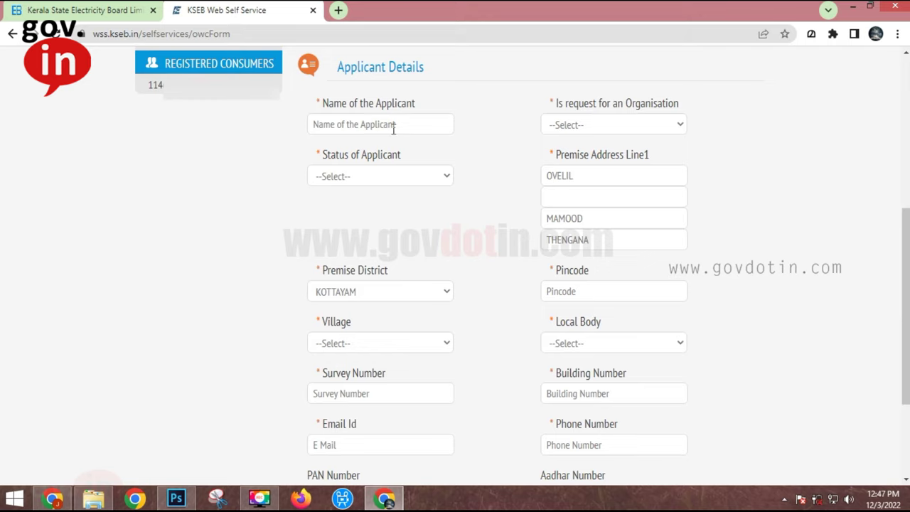
left_click(331, 125)
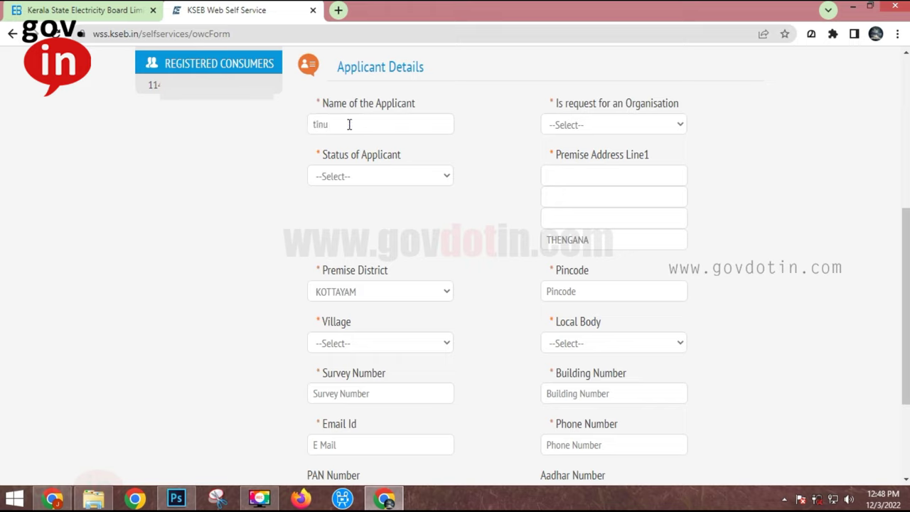
Step: Enter the applicant's name, answer No for organisation request, and set status to Owner
left_click(567, 126)
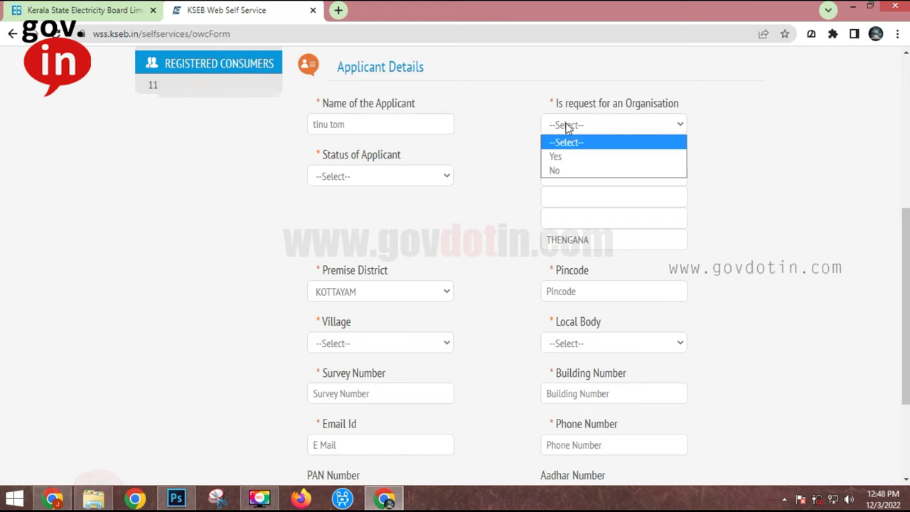
left_click(555, 170)
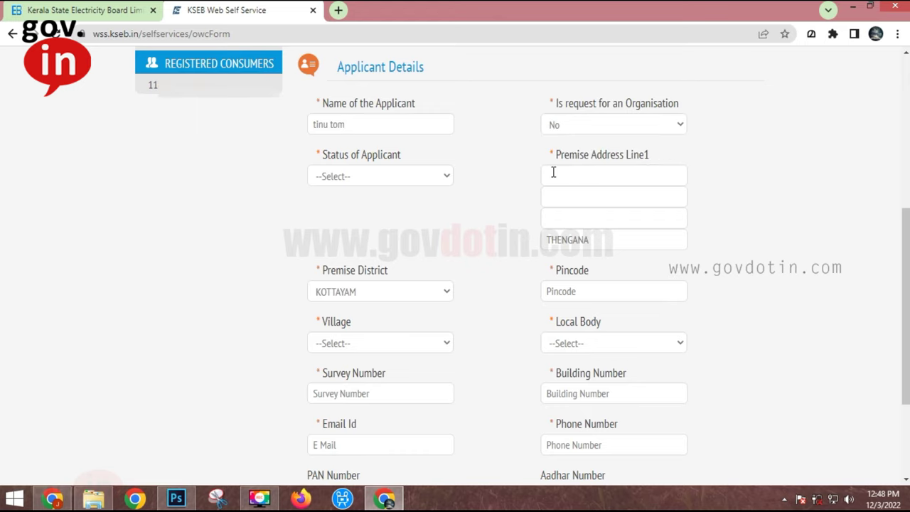
left_click(402, 179)
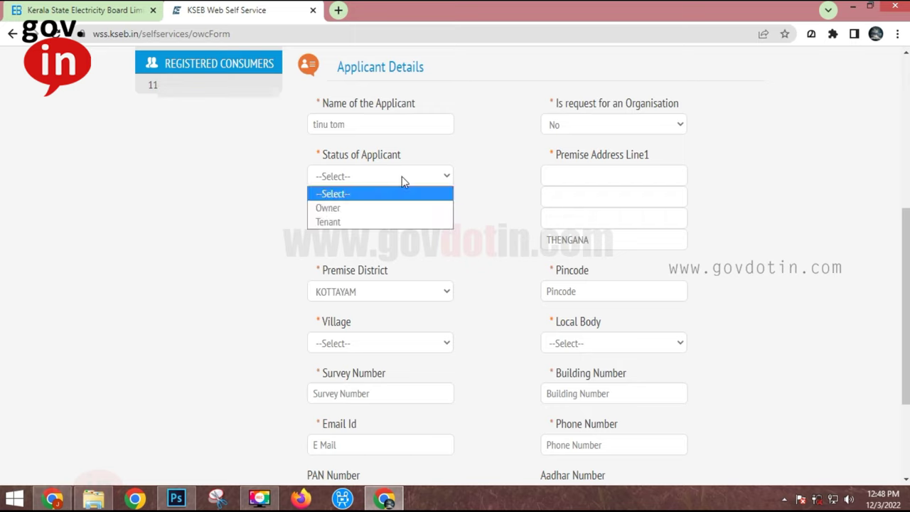
left_click(358, 210)
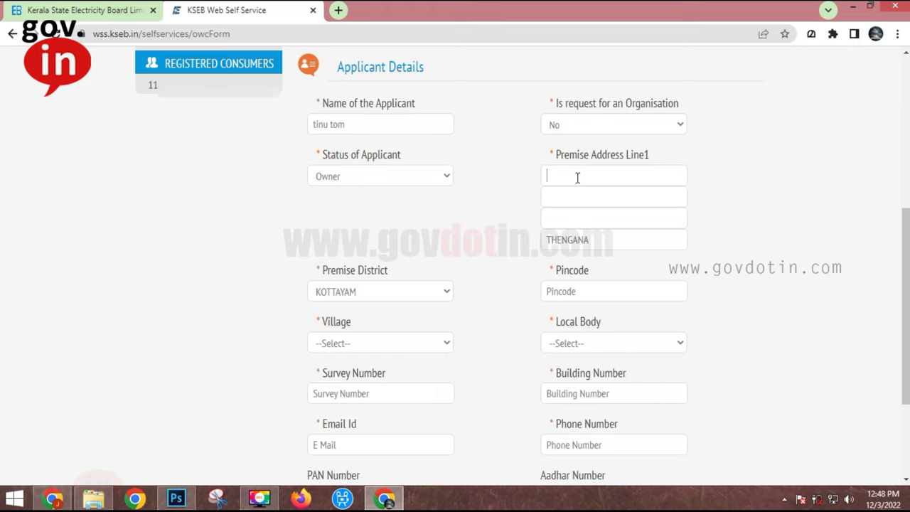
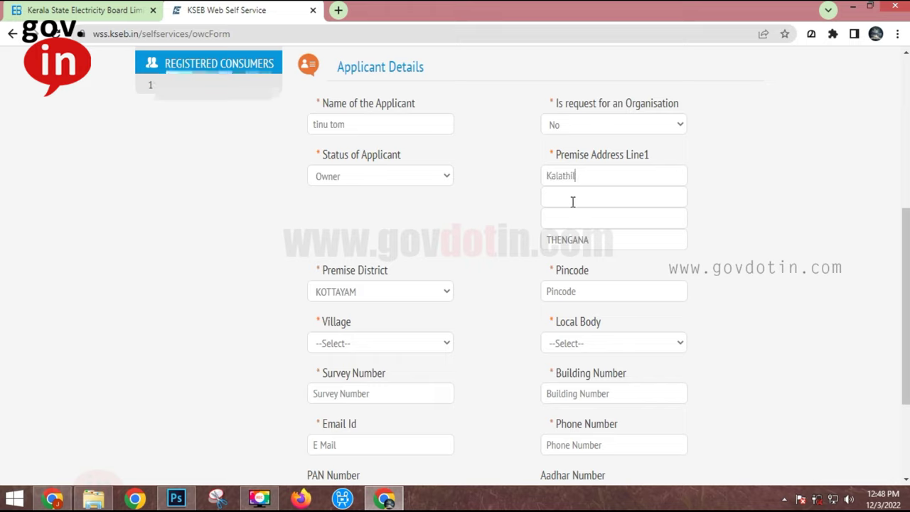
Step: Enter the second address line and pincode; choose Madappally for village and local body
left_click(551, 196)
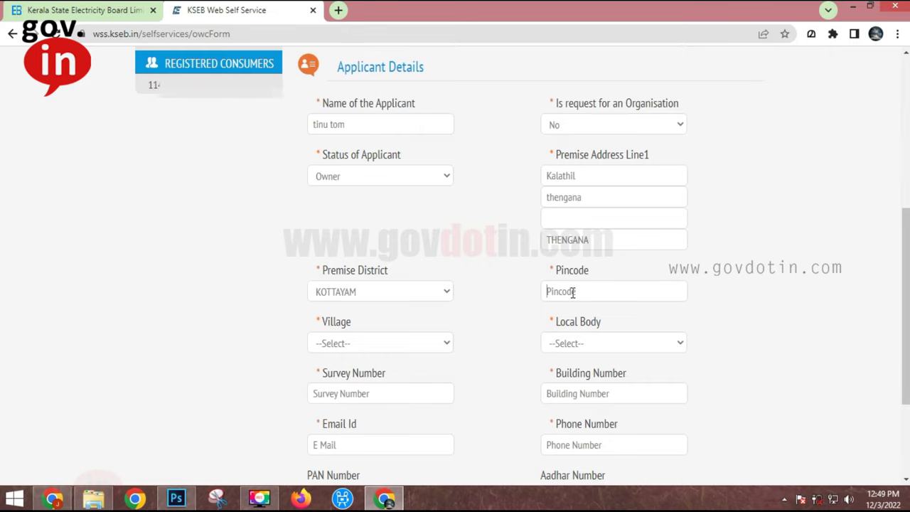
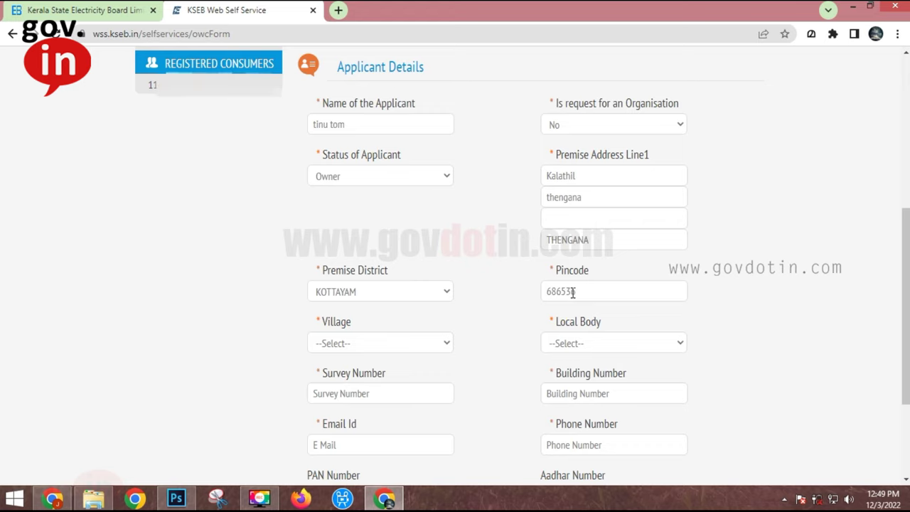
left_click(434, 347)
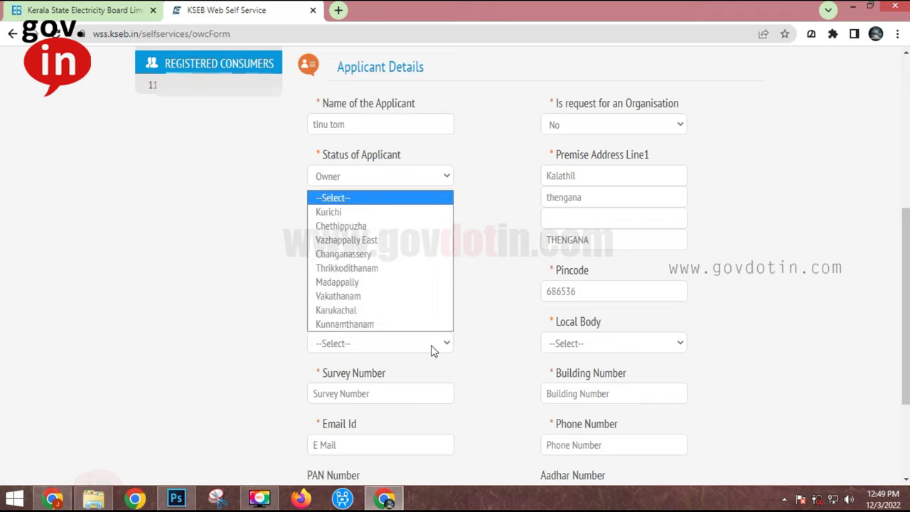
left_click(390, 283)
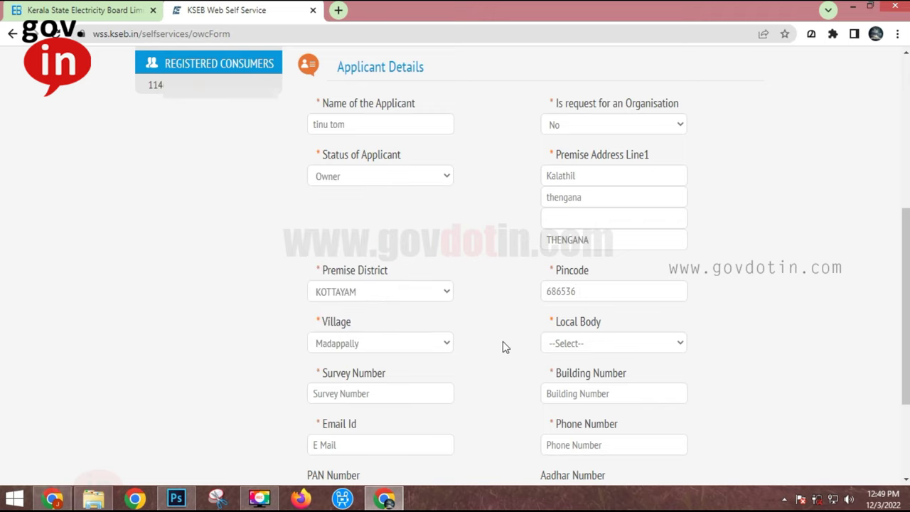
left_click(583, 345)
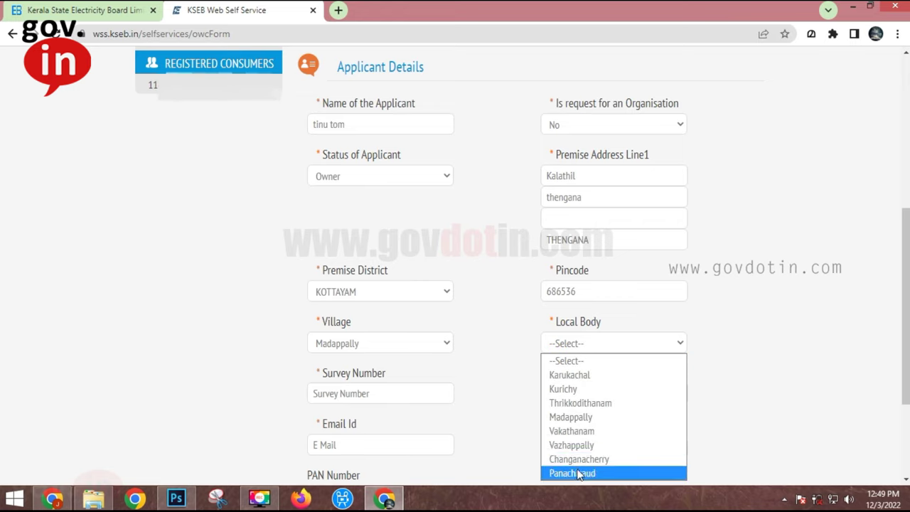
left_click(582, 418)
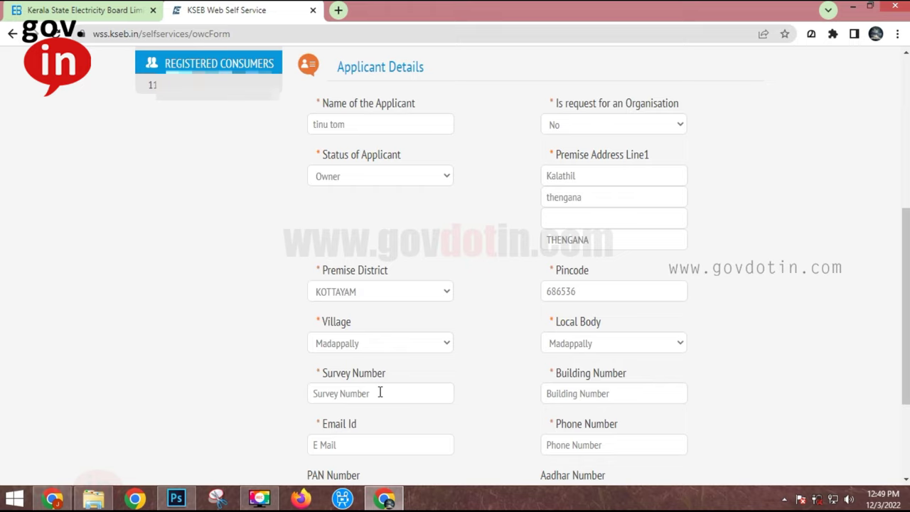
Step: Enter survey number 2, building number 1, the applicant's email and phone, then confirm
left_click(380, 392)
type("24")
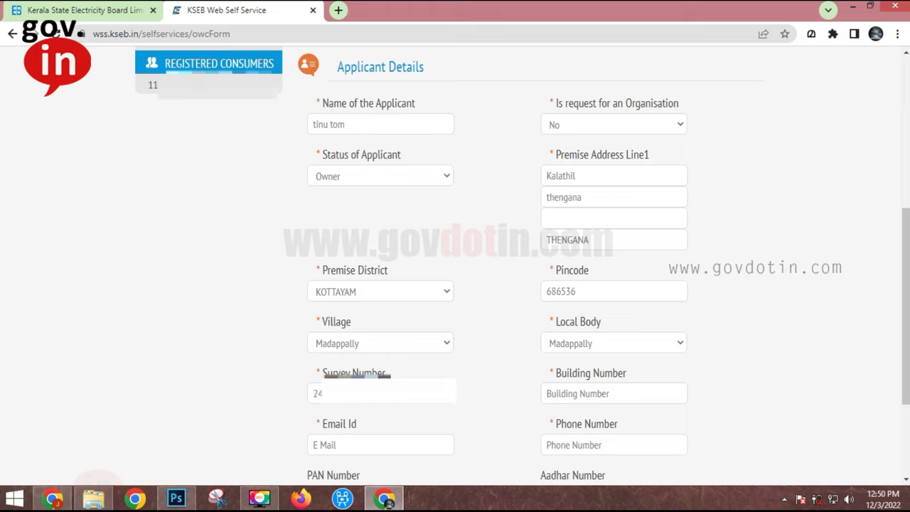
left_click(569, 396)
type("1")
left_click(368, 450)
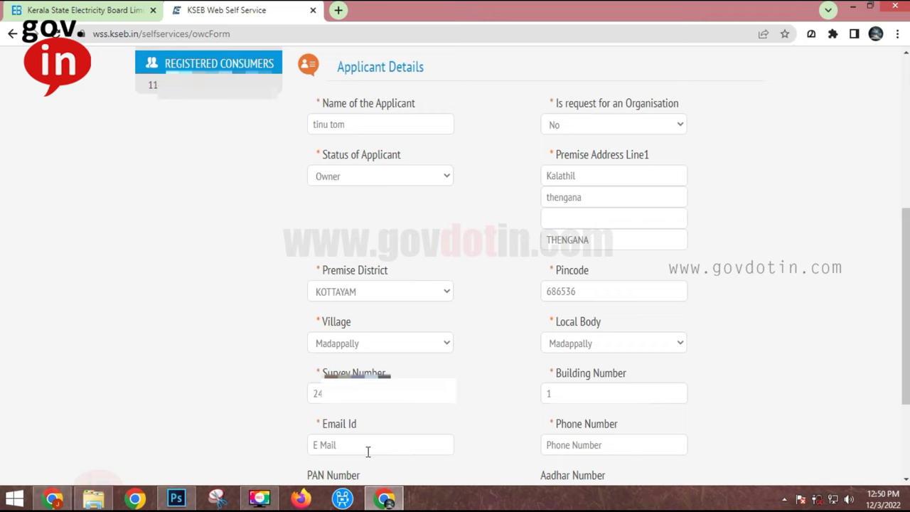
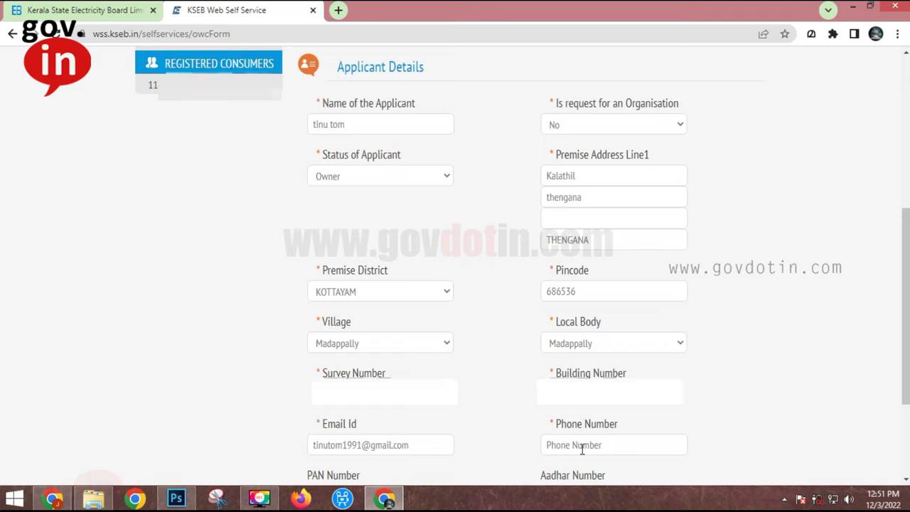
left_click(581, 445)
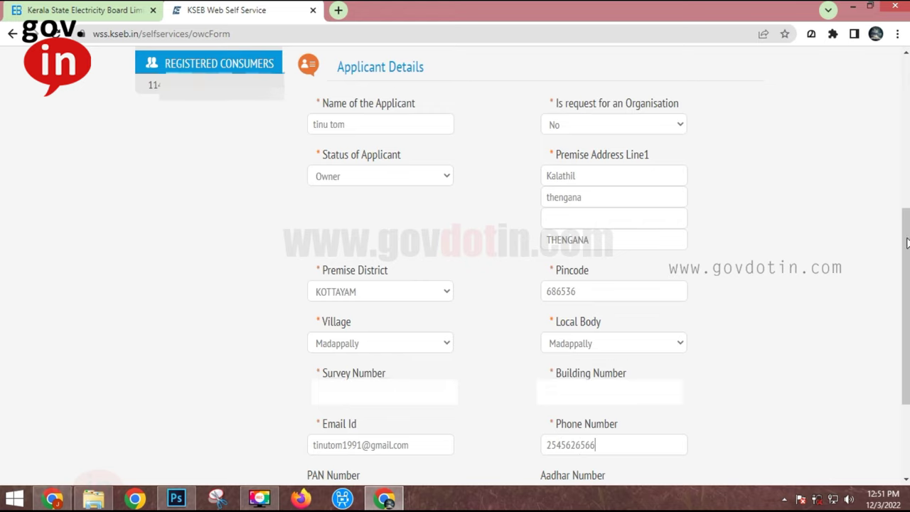
left_click_drag(906, 242, 906, 326)
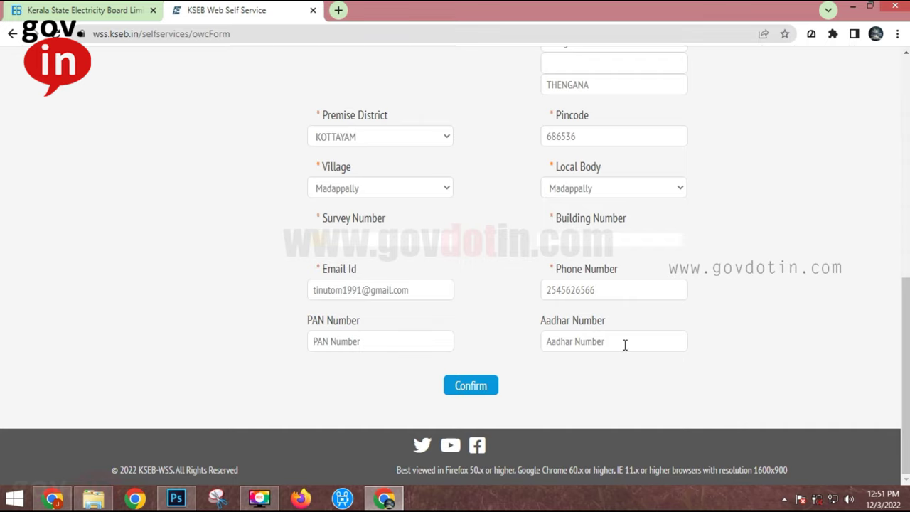
left_click(473, 388)
Step: On the Document Upload page, attach DEMO-ID-PROOF as Aadhar Card identity proof
left_click(471, 438)
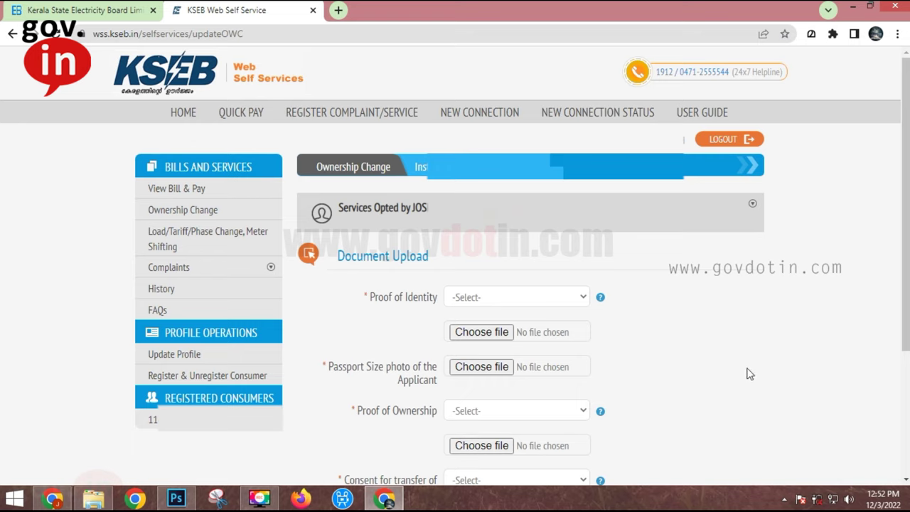
left_click(520, 301)
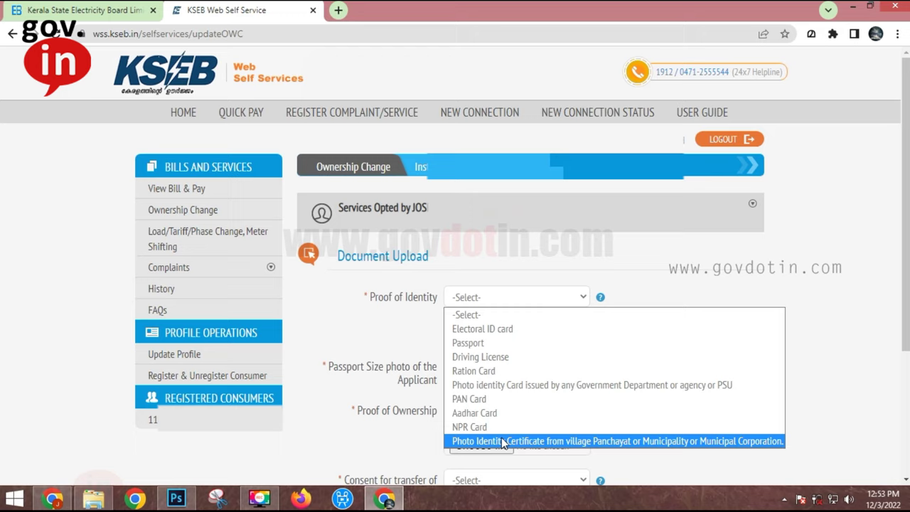
left_click(483, 413)
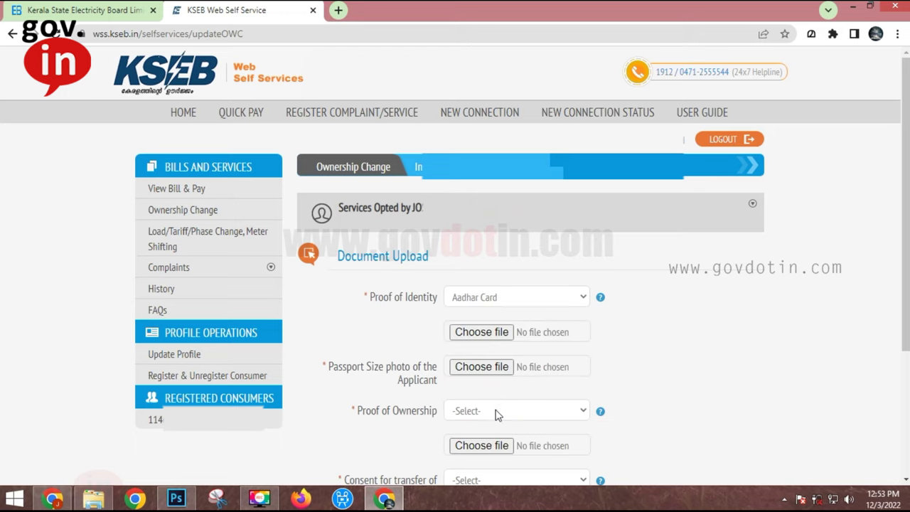
left_click(481, 332)
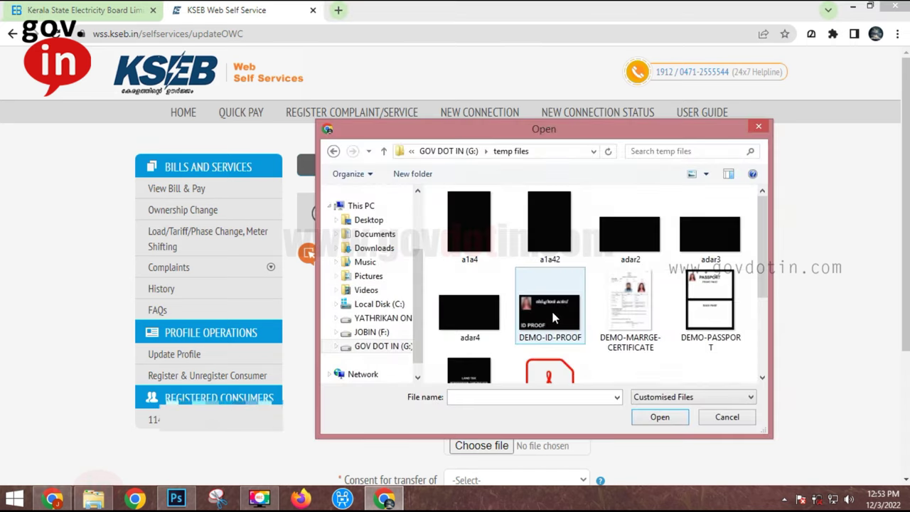
double_click(554, 318)
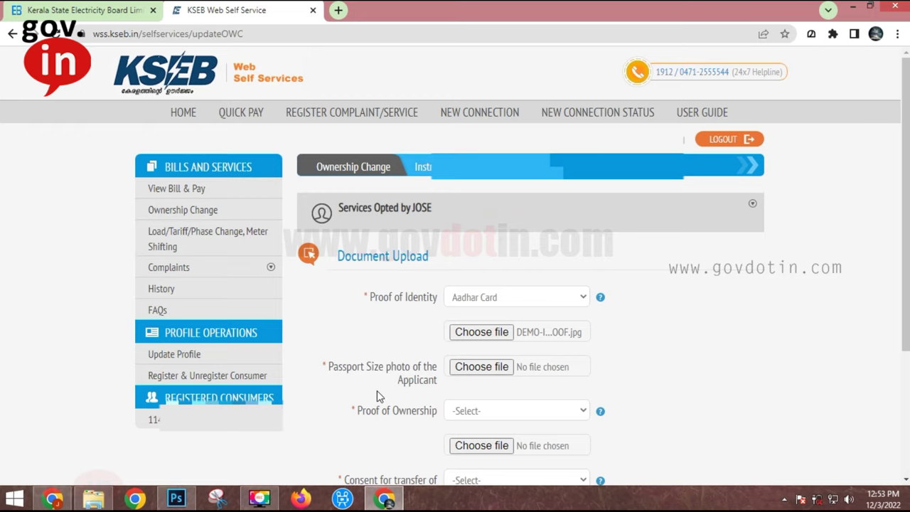
Step: Attach photo1.jpg as the passport photo
left_click(481, 367)
left_click_drag(760, 270, 761, 323)
left_click(469, 341)
left_click(660, 416)
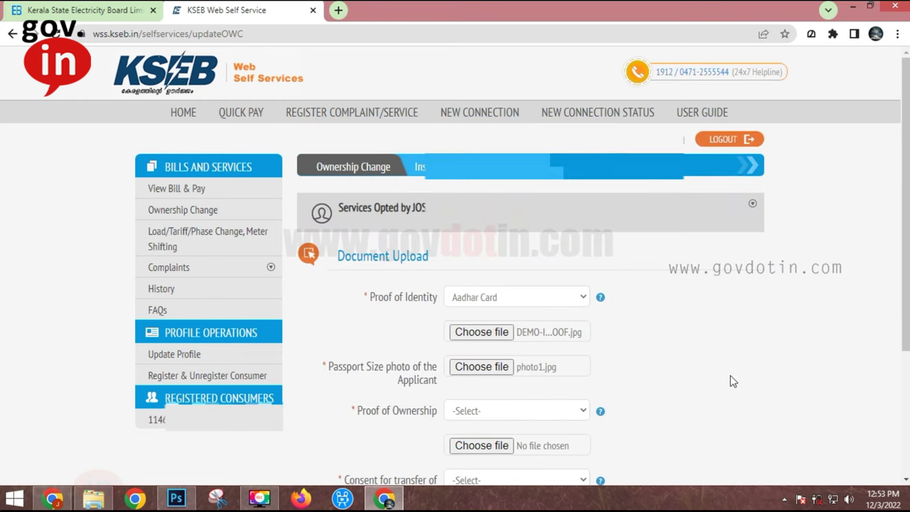
left_click(506, 412)
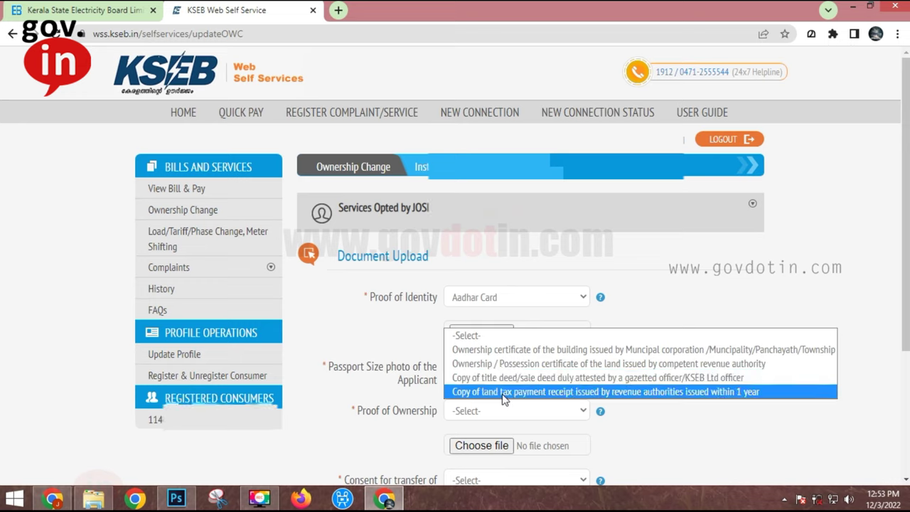
Step: Attach DEMO-VILLAGE-CERTIFICATE as the land possession certificate for ownership proof
left_click(495, 369)
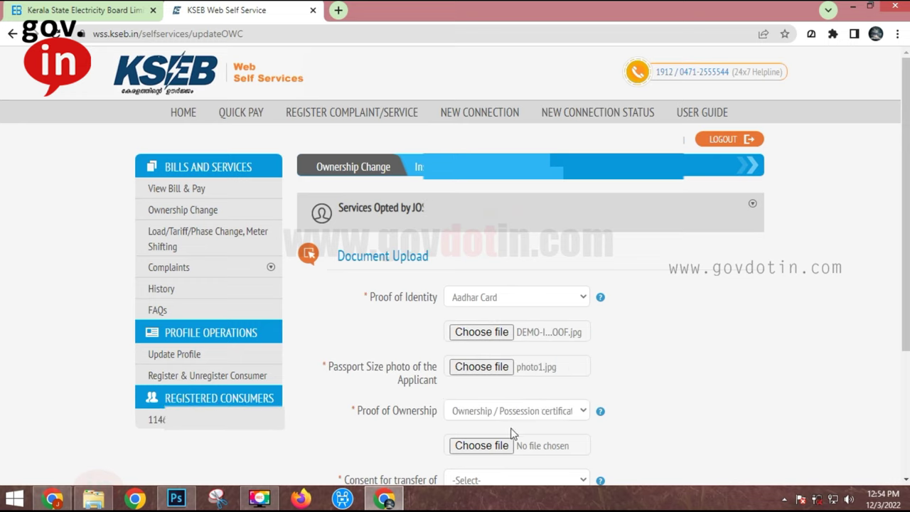
left_click(476, 451)
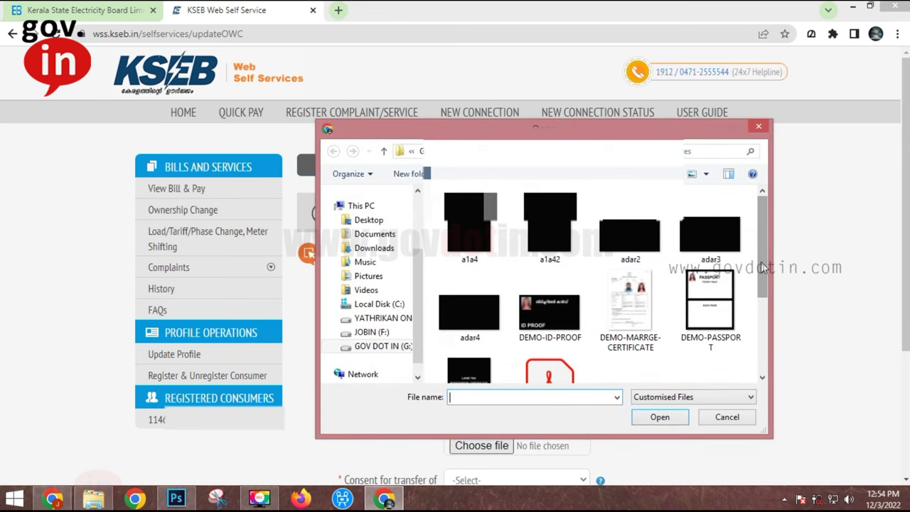
left_click_drag(761, 265, 760, 295)
left_click(469, 334)
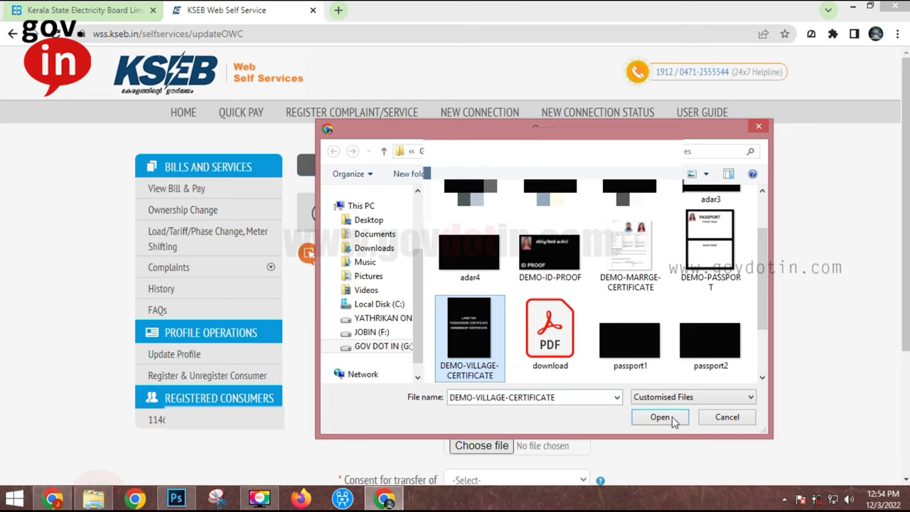
left_click(660, 416)
Step: Choose to pay the security deposit afresh and submit the application
scroll(625, 443, "down", 1)
scroll(798, 349, "down", 2)
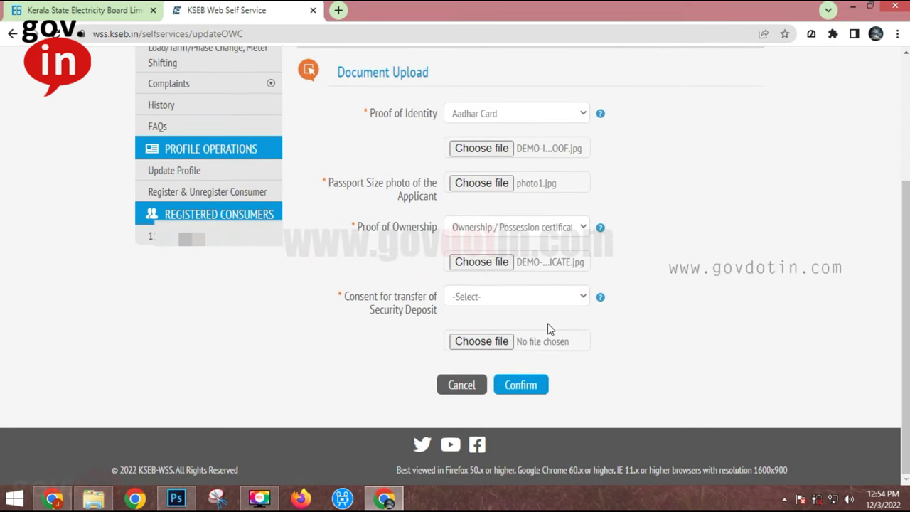
left_click(534, 299)
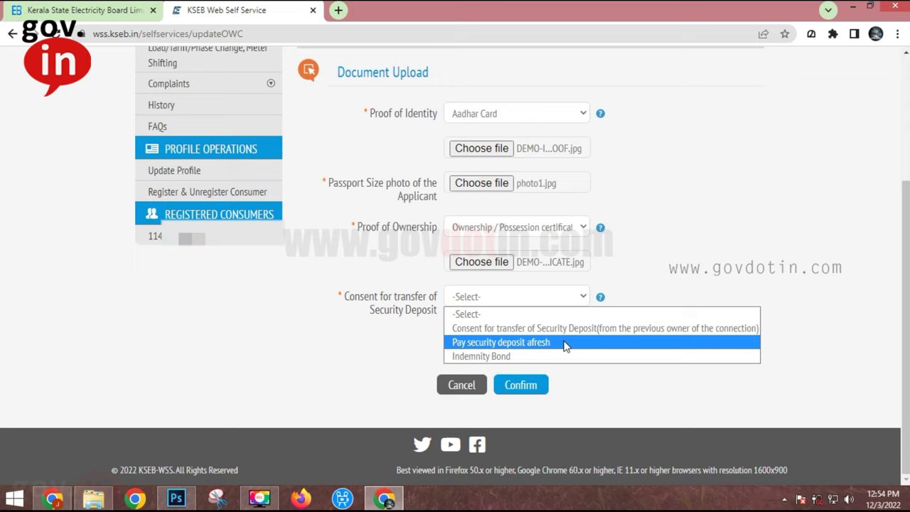
left_click(565, 344)
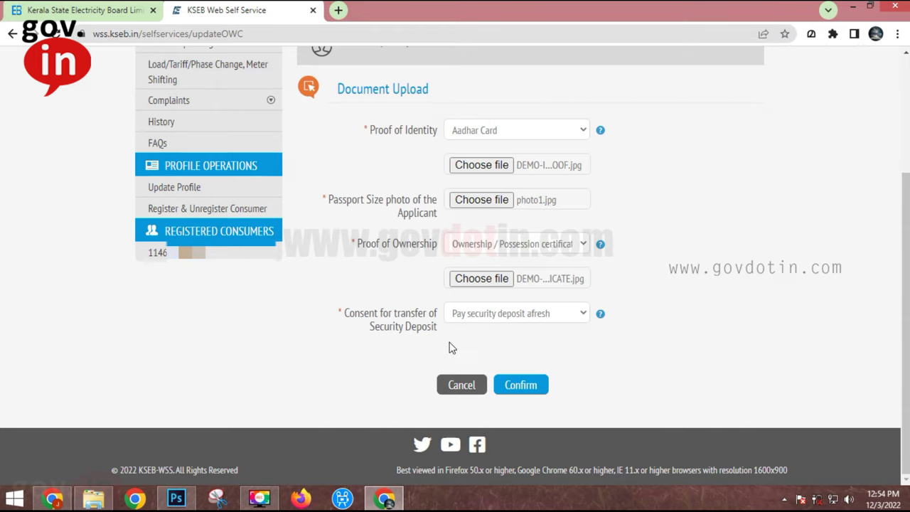
left_click(520, 386)
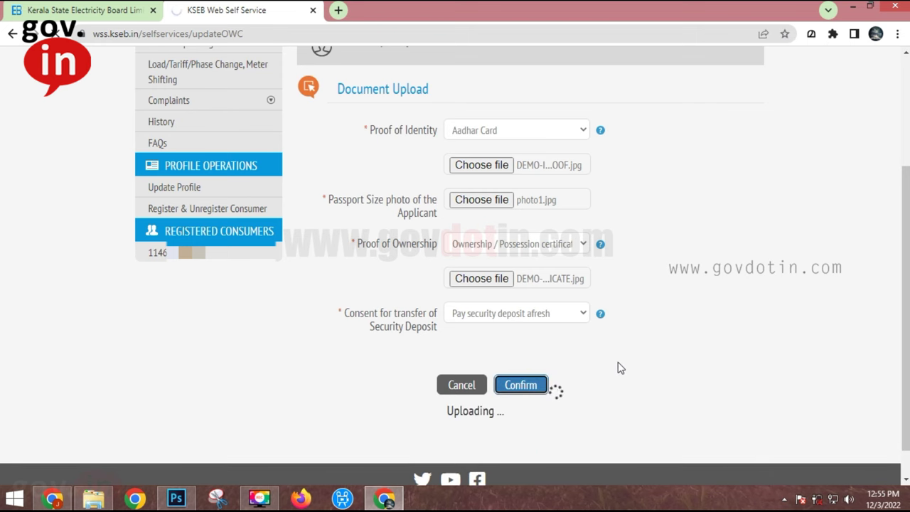